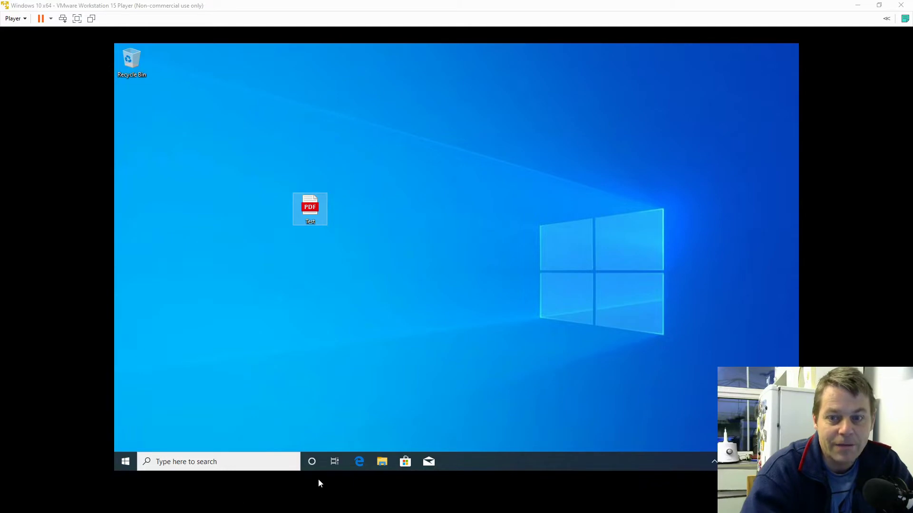
# - Launch Edge and run a web search for 'brave'
pyautogui.click(360, 464)
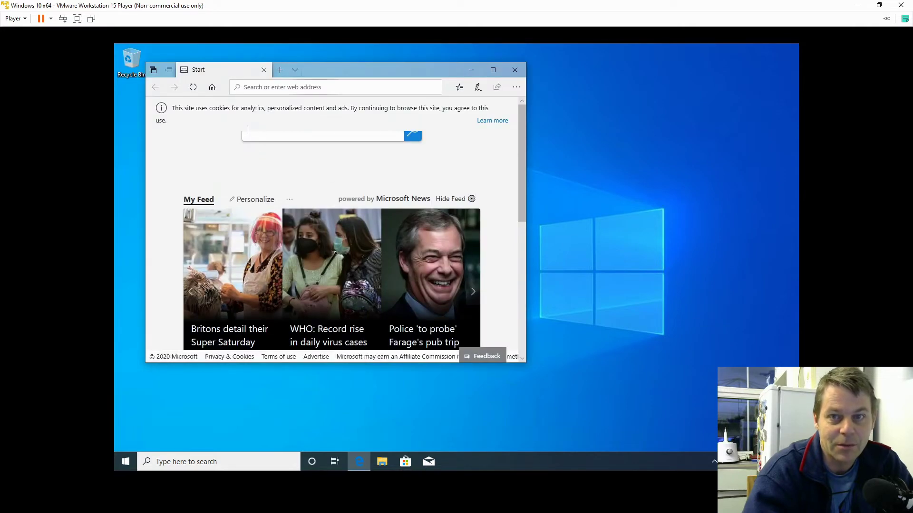
pyautogui.write('bra')
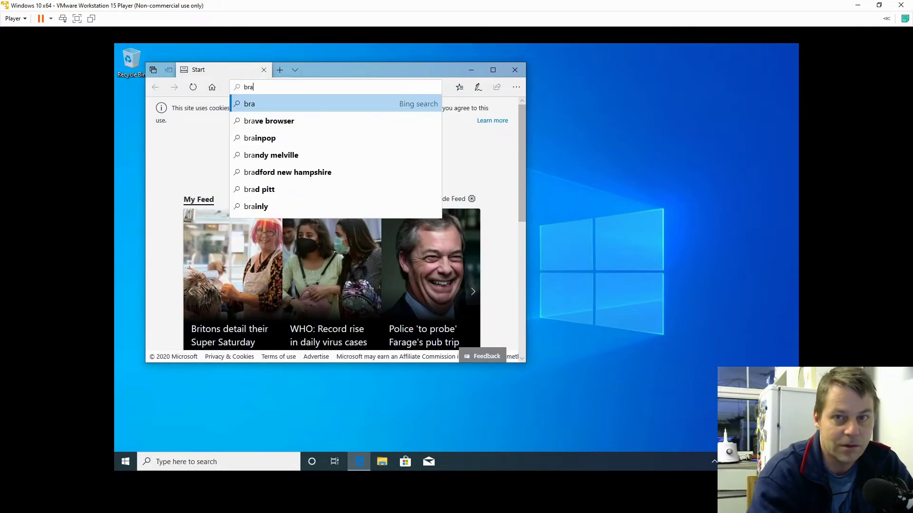
pyautogui.write('ve')
pyautogui.press('Return')
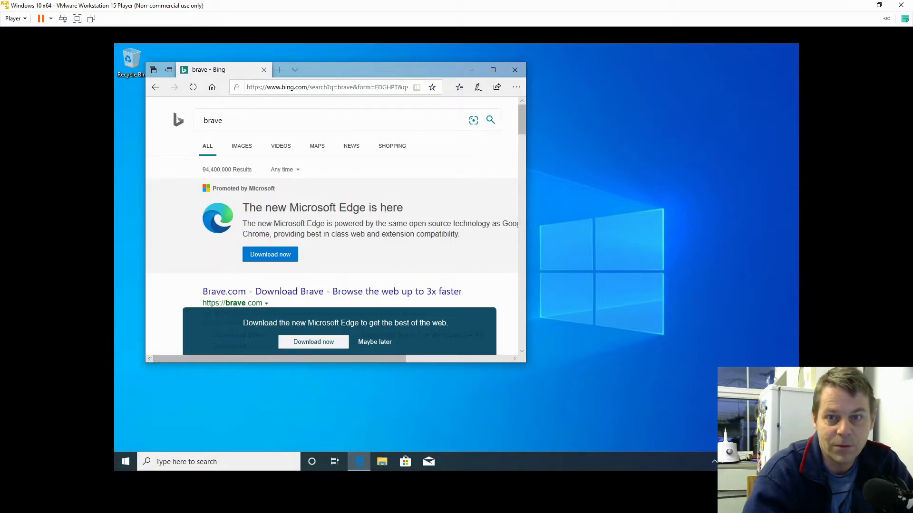
# - Maximize the window and download Brave for Windows 64-bit from Brave.com
pyautogui.doubleClick(402, 68)
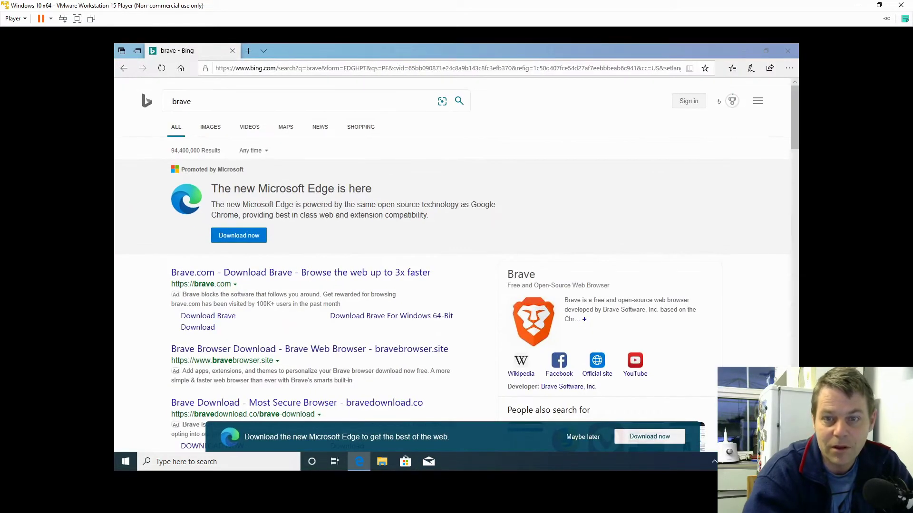
pyautogui.click(306, 280)
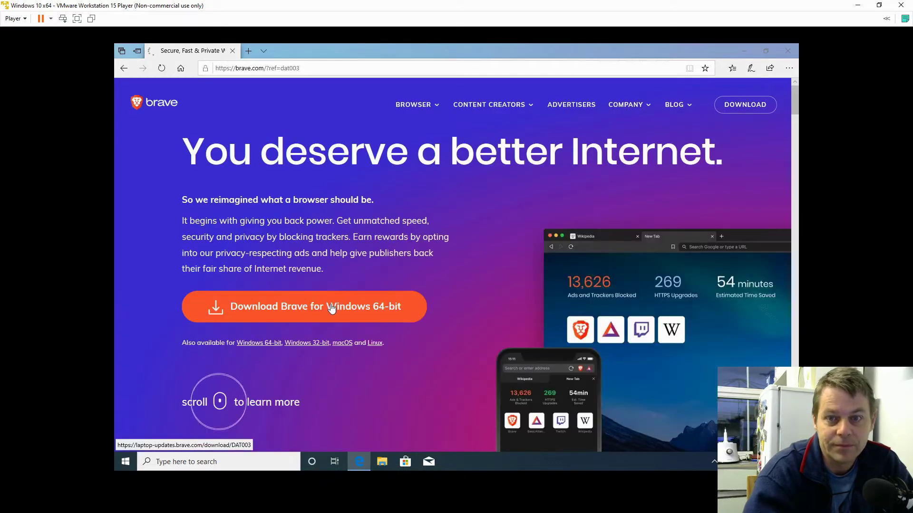
pyautogui.click(331, 308)
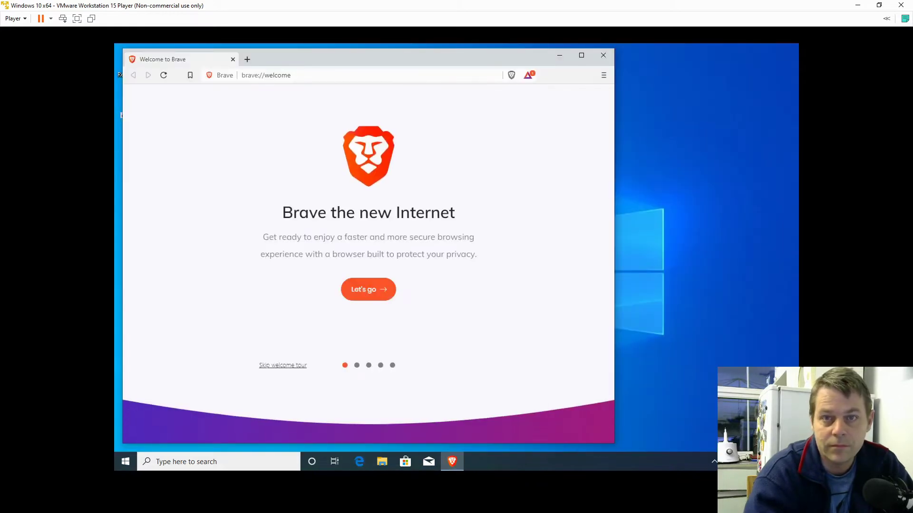
# - Visit google.com in Brave and search for 'test'
pyautogui.click(266, 75)
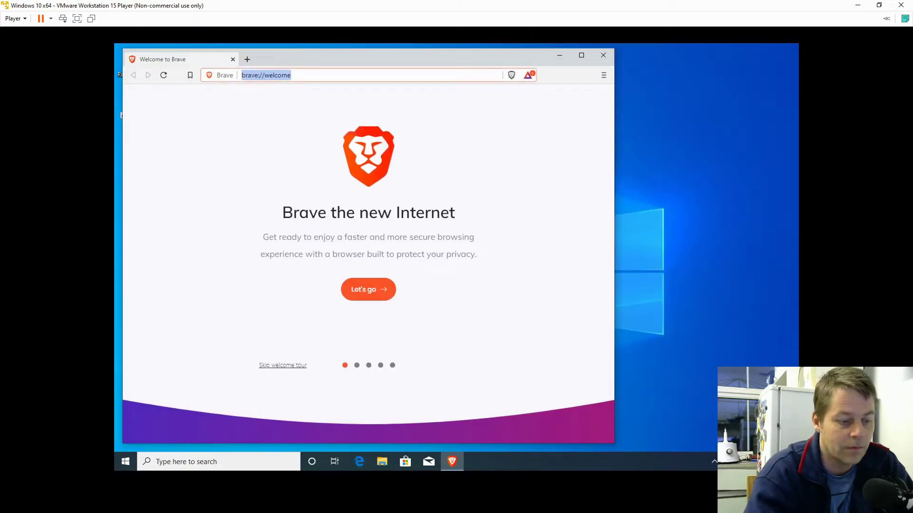
pyautogui.write('google.com')
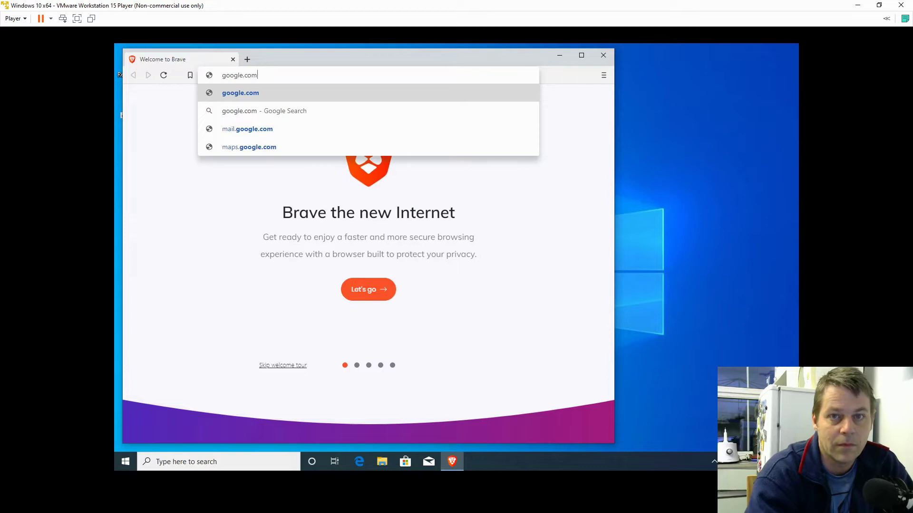
pyautogui.press('Return')
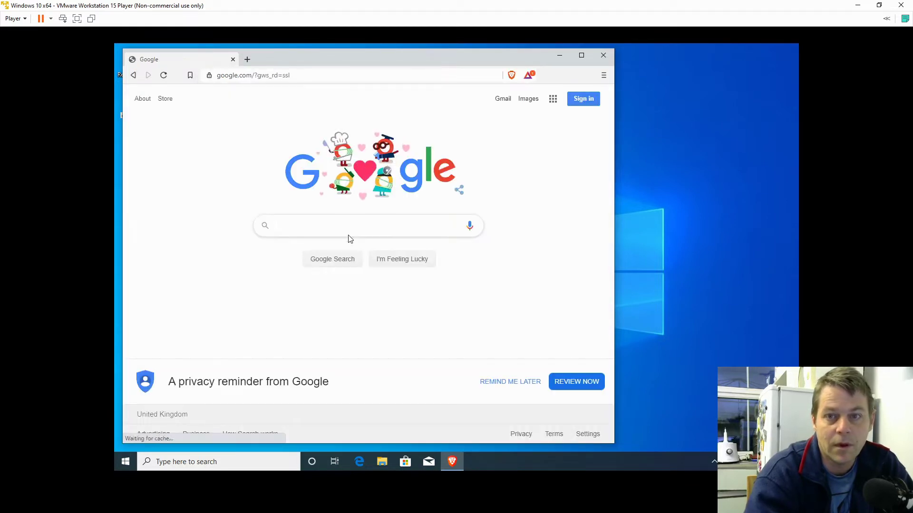
pyautogui.click(349, 231)
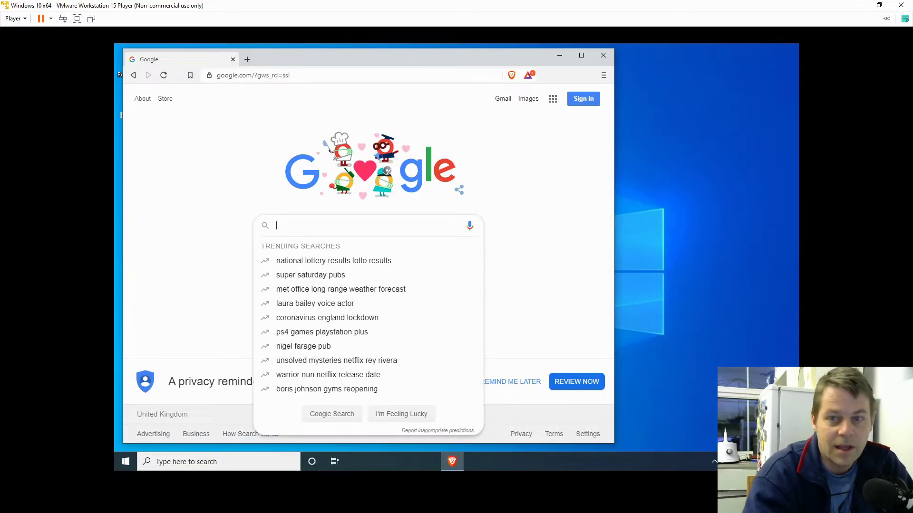
pyautogui.write('test')
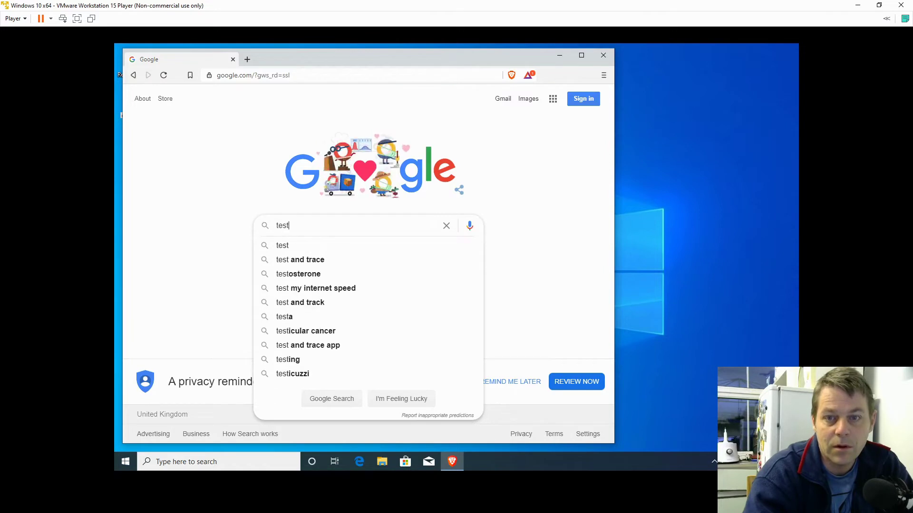
pyautogui.press('Return')
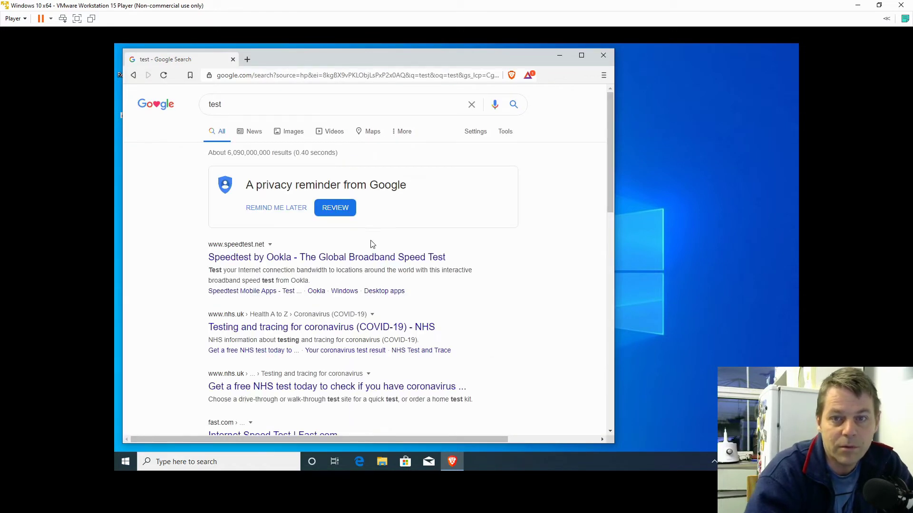
# - Close Brave and show This PC's drives in File Explorer
pyautogui.click(604, 57)
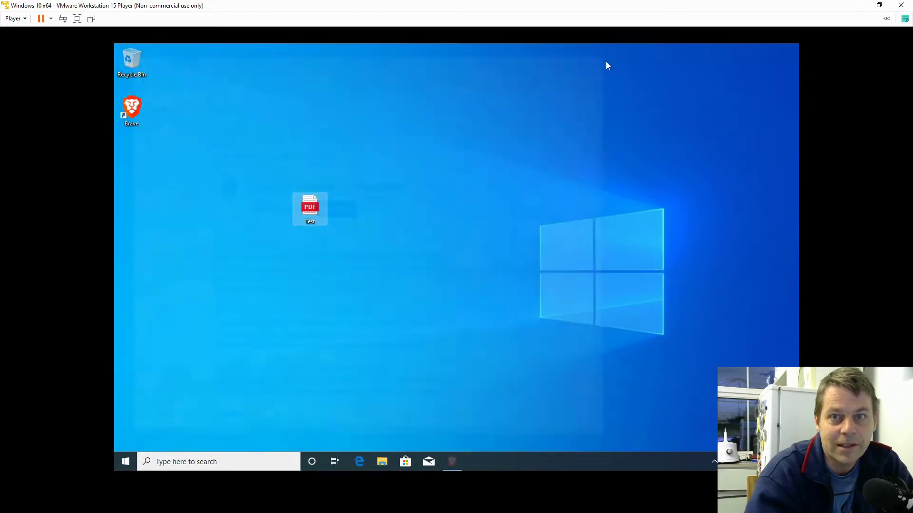
pyautogui.click(383, 461)
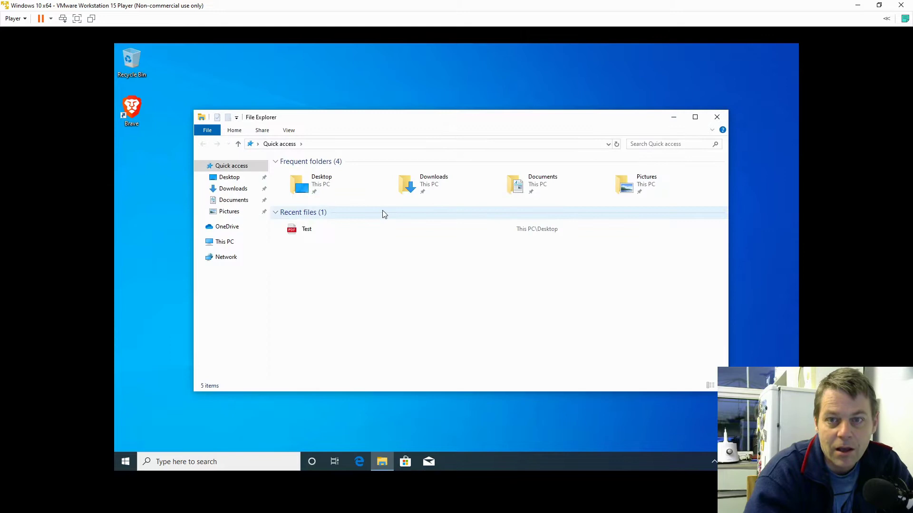
pyautogui.click(228, 243)
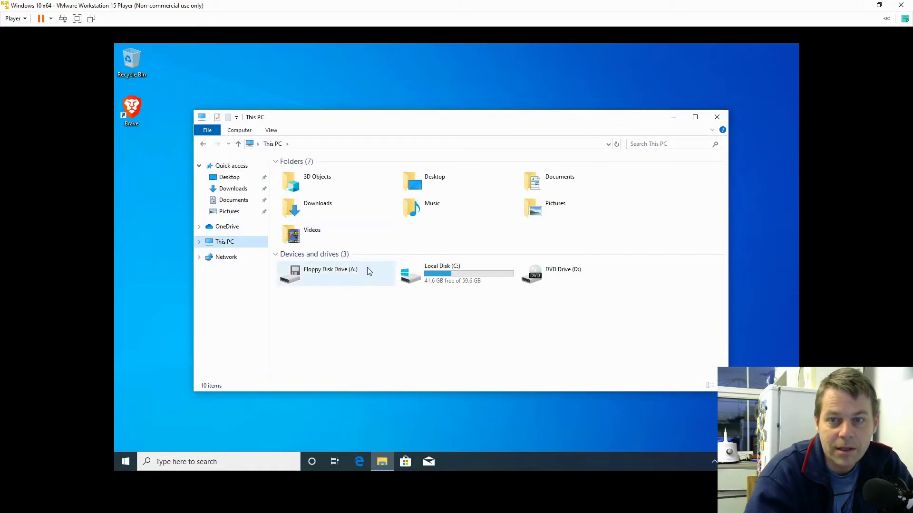
# - Browse from Local Disk (C:) into Windows, then into the SystemApps folder
pyautogui.doubleClick(433, 278)
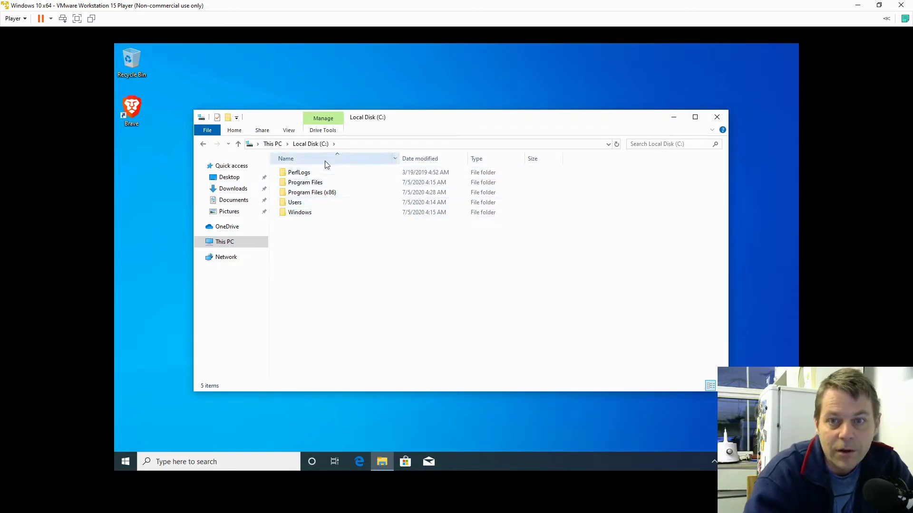
pyautogui.doubleClick(301, 213)
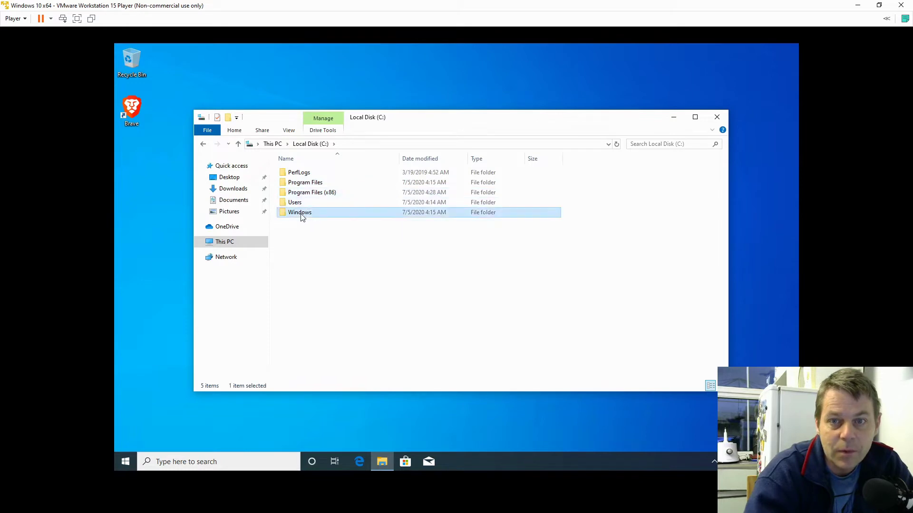
pyautogui.scroll(-2, 310, 252)
pyautogui.scroll(-10, 309, 252)
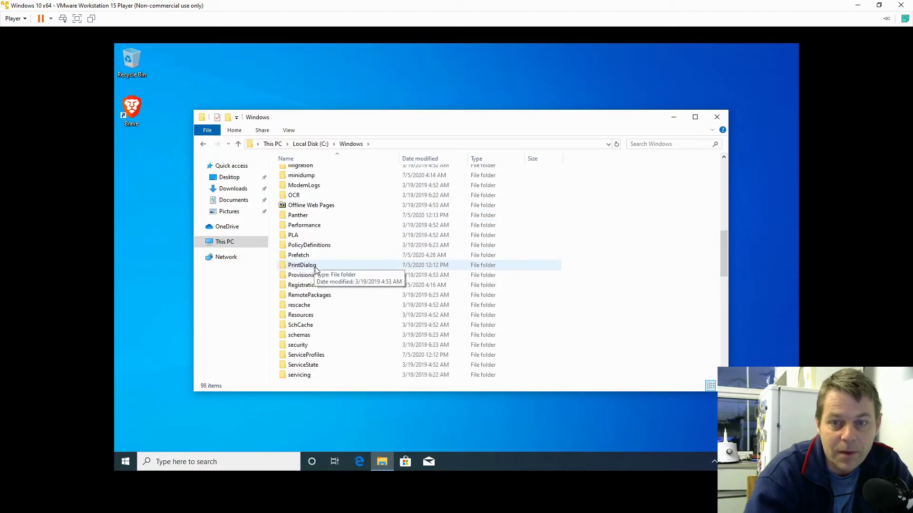
pyautogui.scroll(-1, 324, 319)
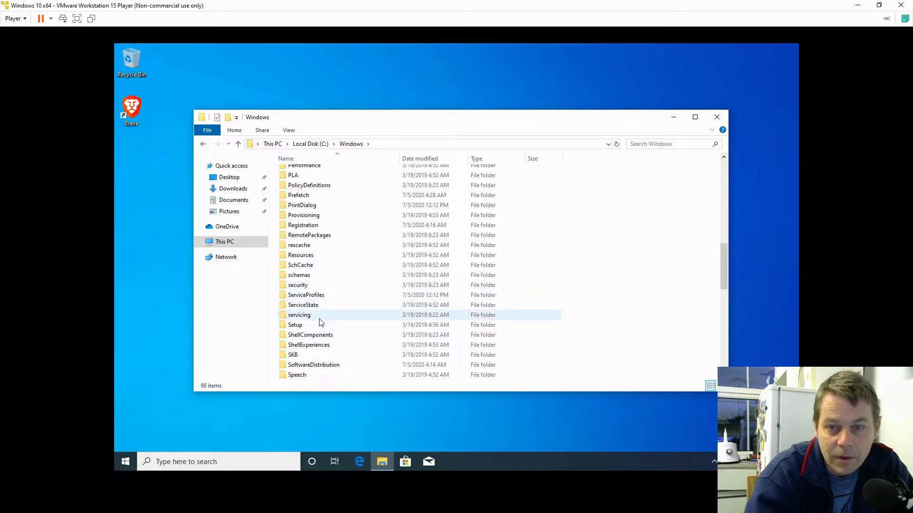
pyautogui.scroll(-2, 317, 325)
pyautogui.doubleClick(312, 355)
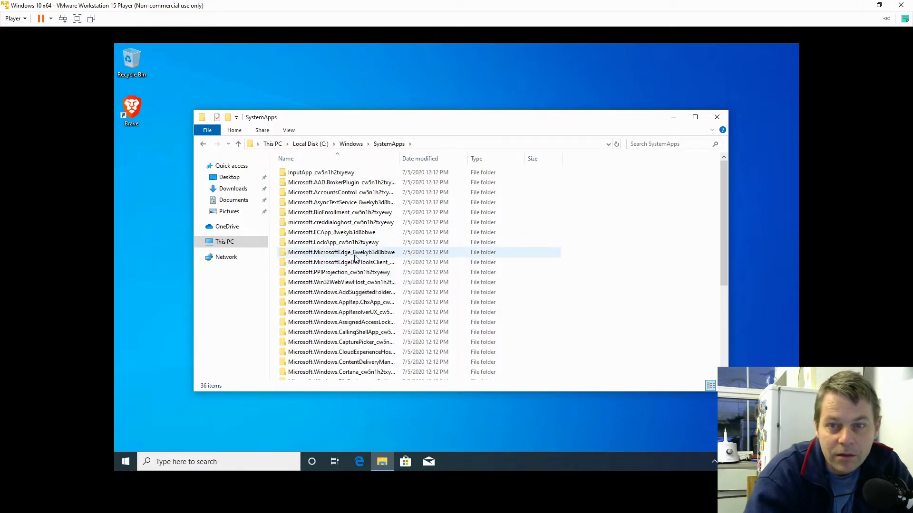
# - Enter Microsoft.MicrosoftEdge_8wekyb3d8bbwe, show file name extensions, and select MicrosoftEdge.exe
pyautogui.doubleClick(353, 256)
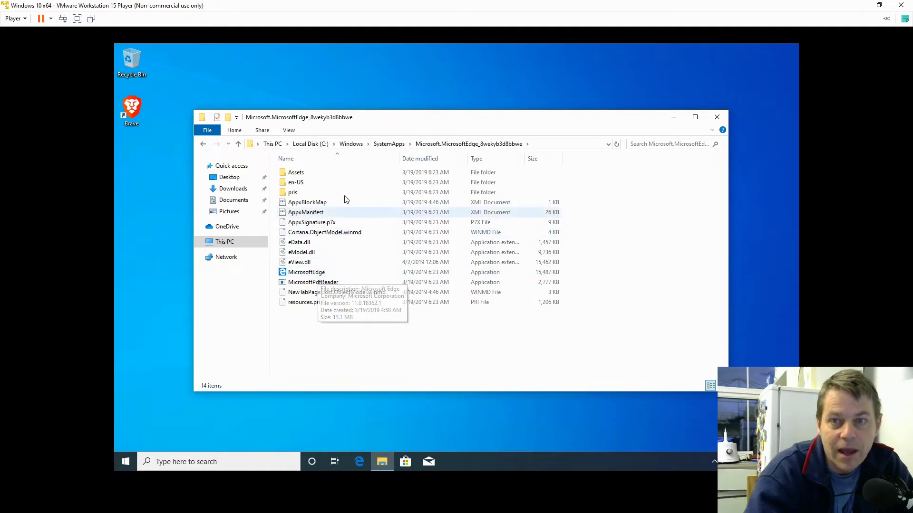
pyautogui.click(289, 131)
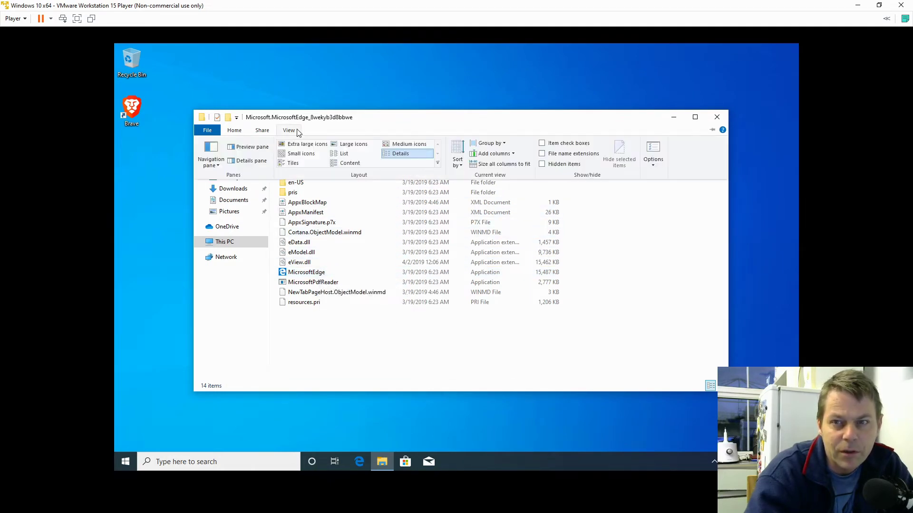
pyautogui.click(553, 156)
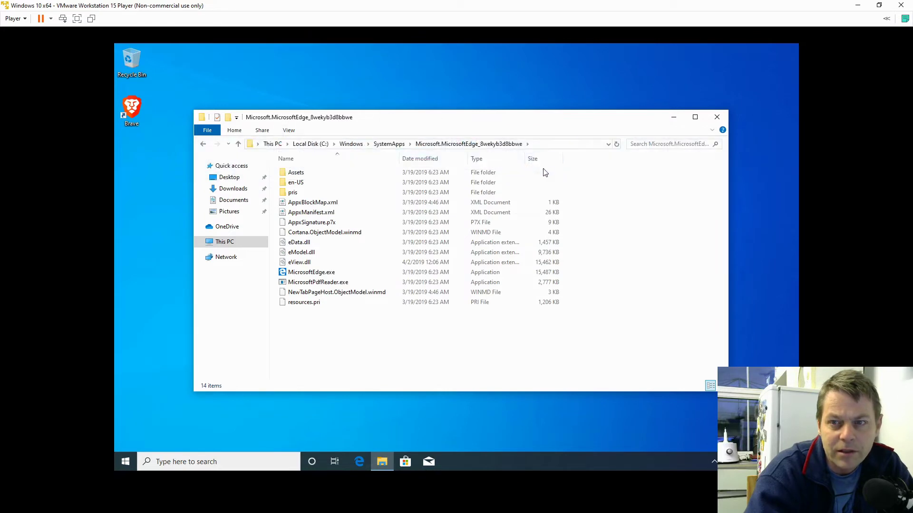
pyautogui.click(311, 276)
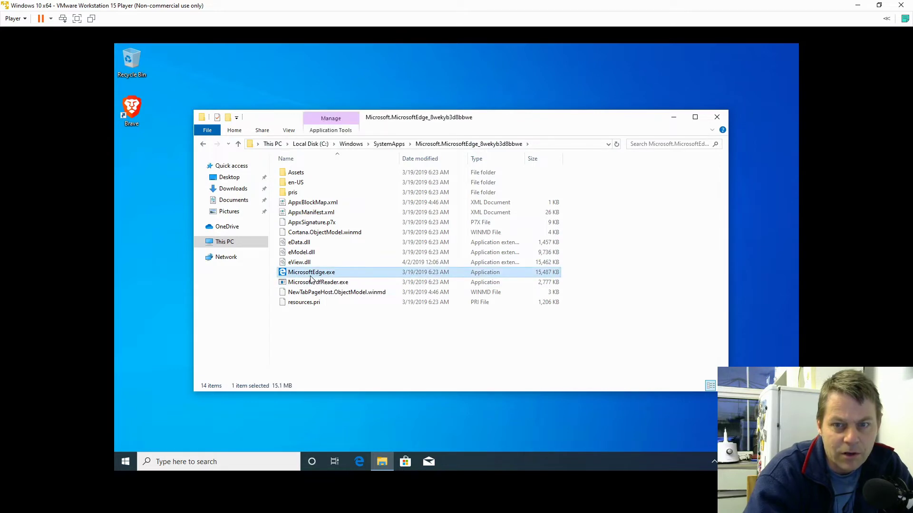
# - Open MicrosoftEdge.exe's Properties and its Advanced settings on the Security tab
pyautogui.rightClick(310, 276)
pyautogui.click(365, 433)
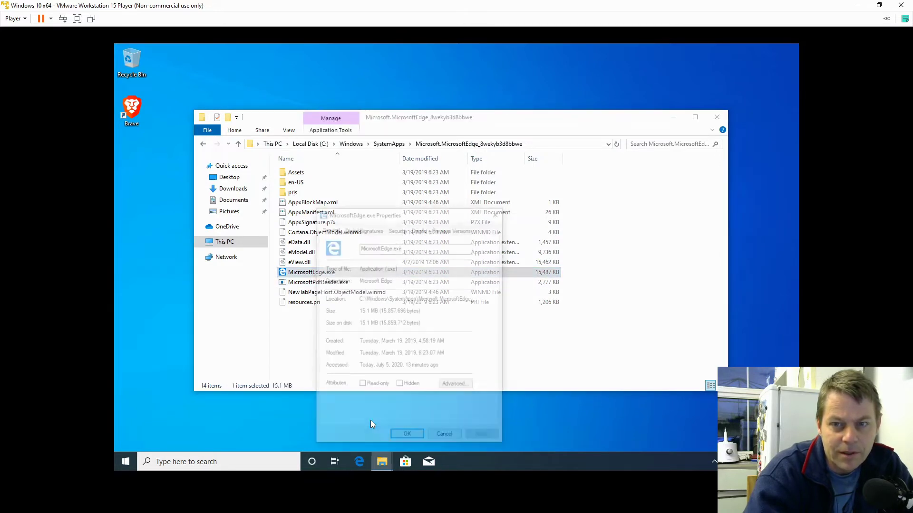
pyautogui.click(401, 229)
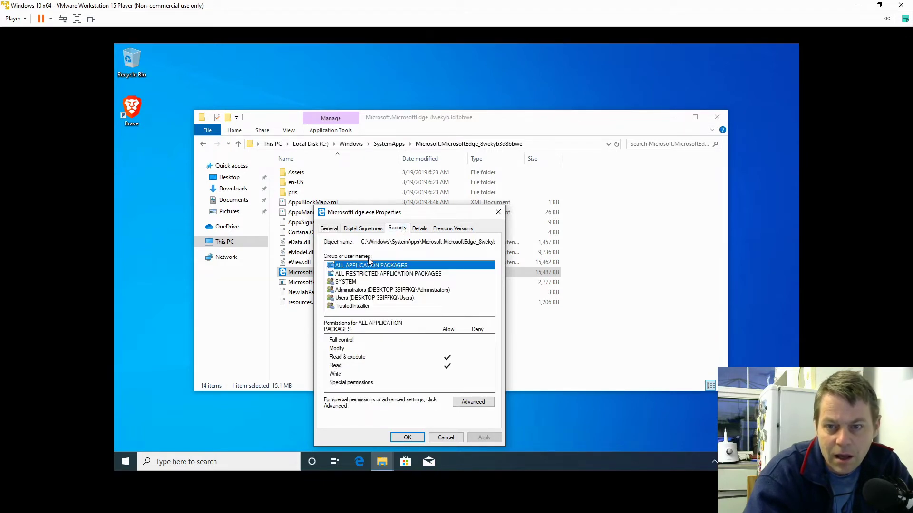
pyautogui.click(473, 403)
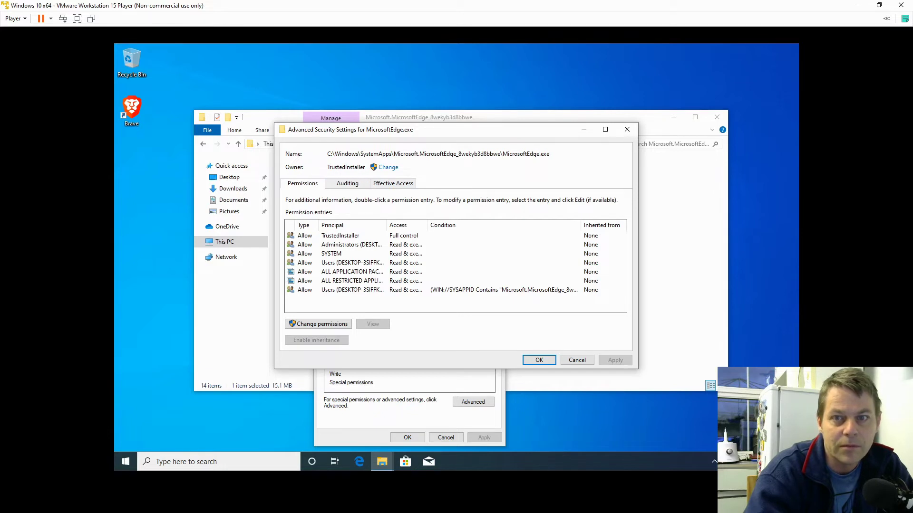
# - Replace TrustedInstaller with the Administrators group as owner of MicrosoftEdge.exe and apply it
pyautogui.click(387, 169)
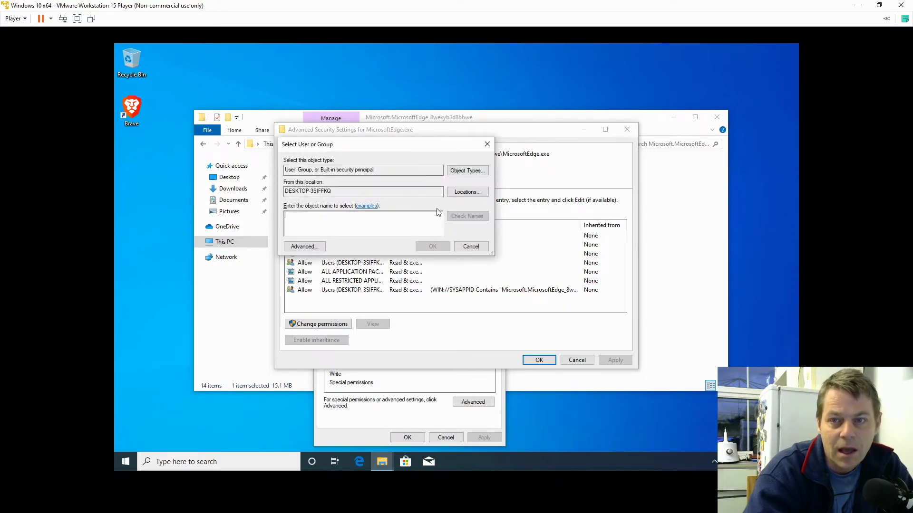
pyautogui.click(304, 247)
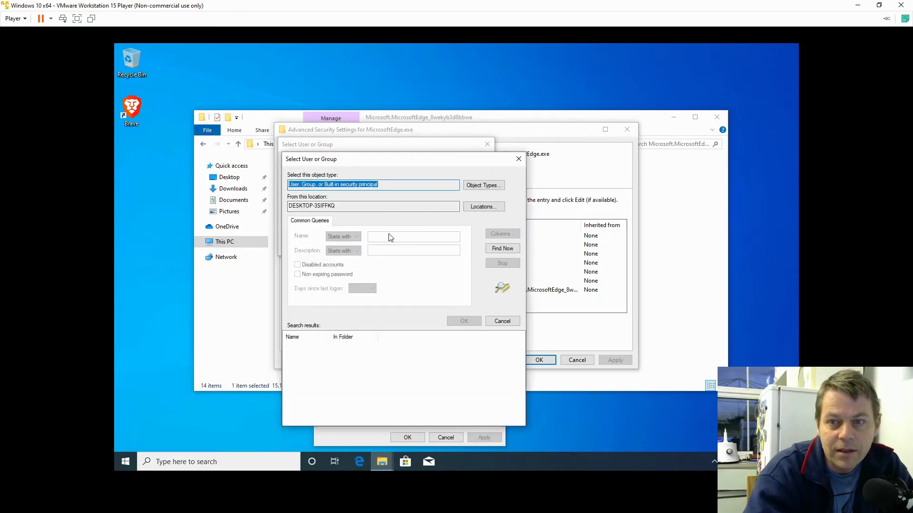
pyautogui.click(502, 248)
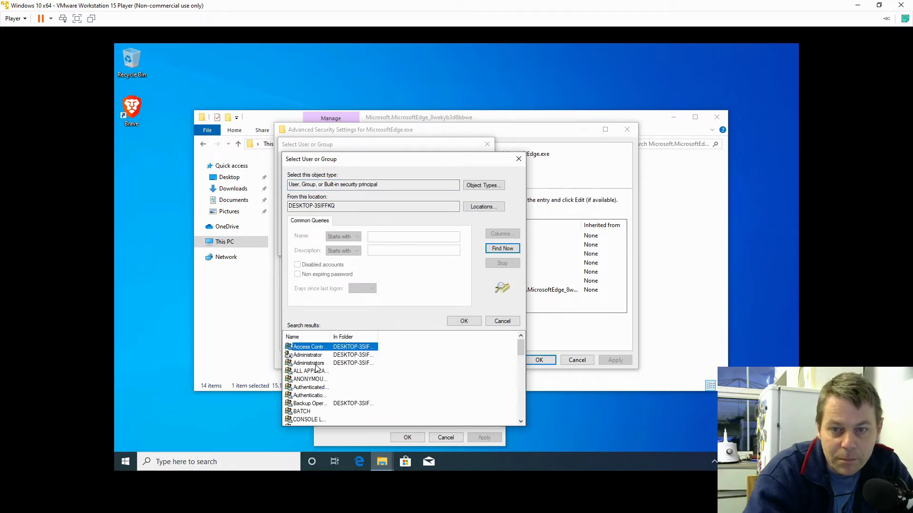
pyautogui.click(316, 363)
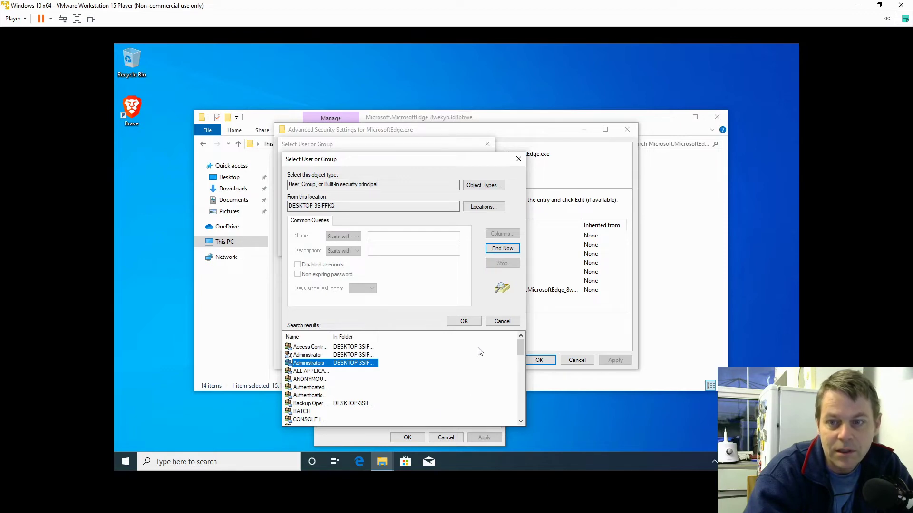
pyautogui.click(464, 321)
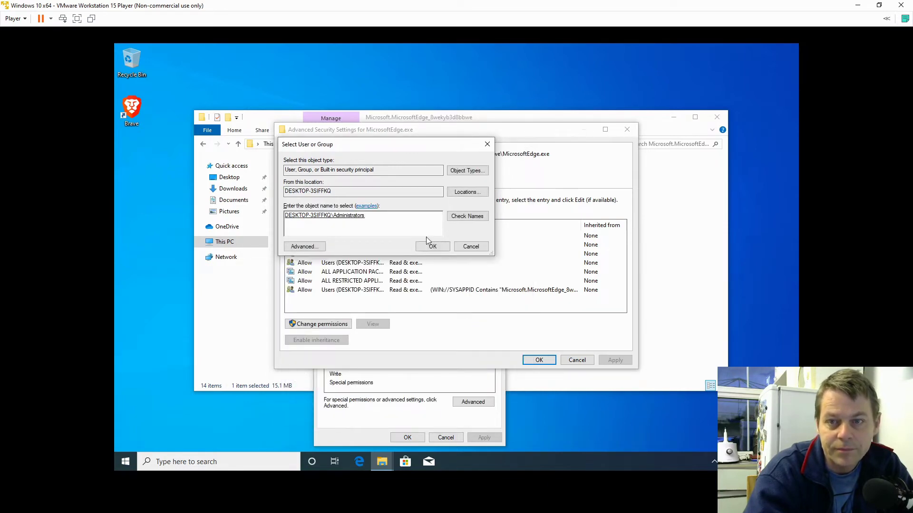
pyautogui.click(432, 248)
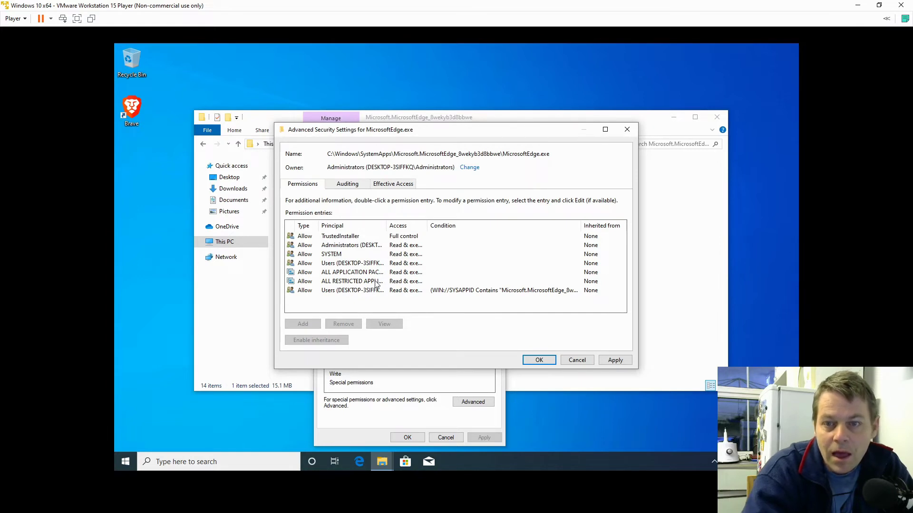
pyautogui.click(613, 363)
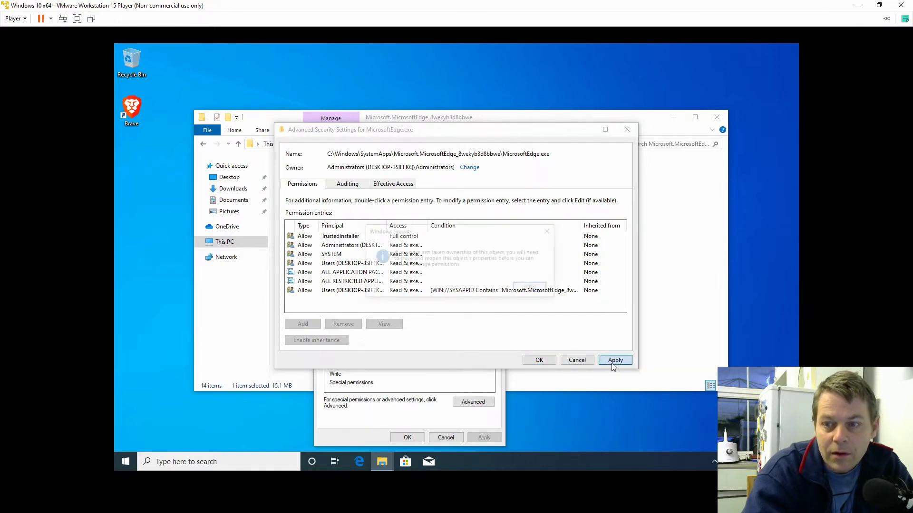
pyautogui.click(526, 288)
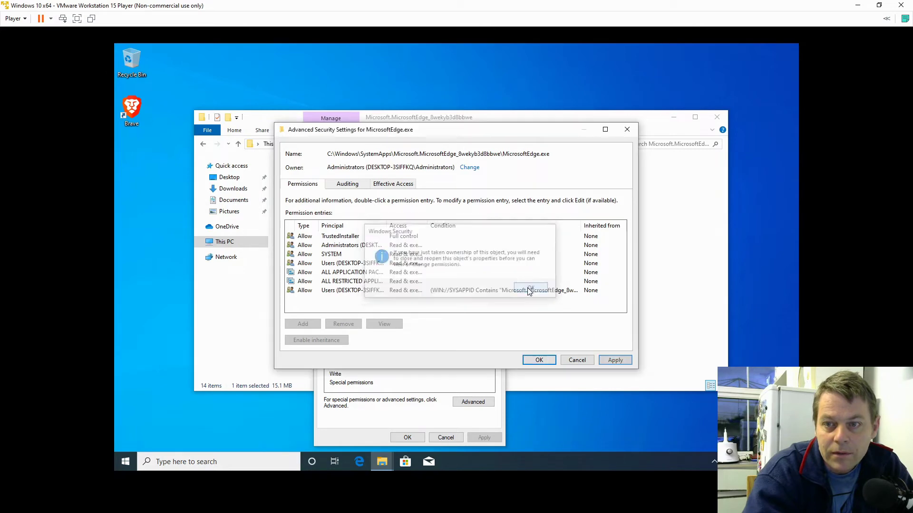
pyautogui.click(539, 361)
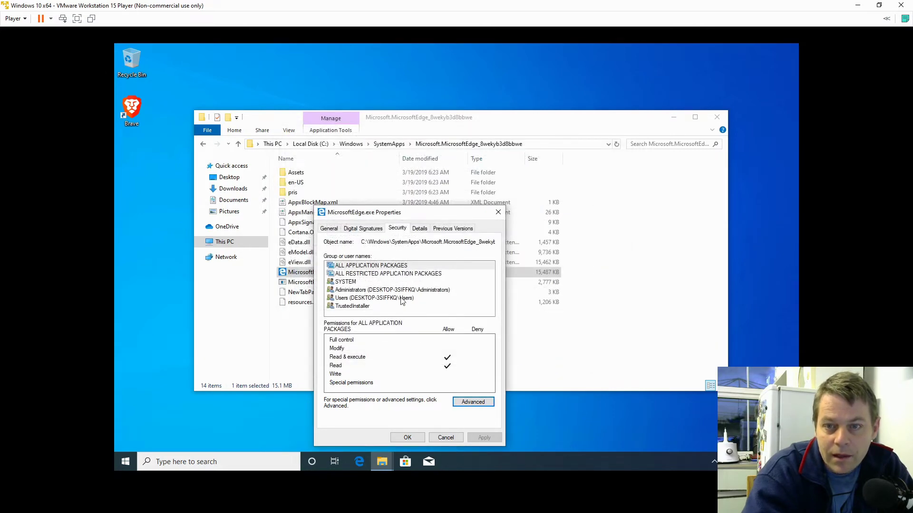
# - Reopen MicrosoftEdge.exe's Properties and its Advanced security settings
pyautogui.click(408, 438)
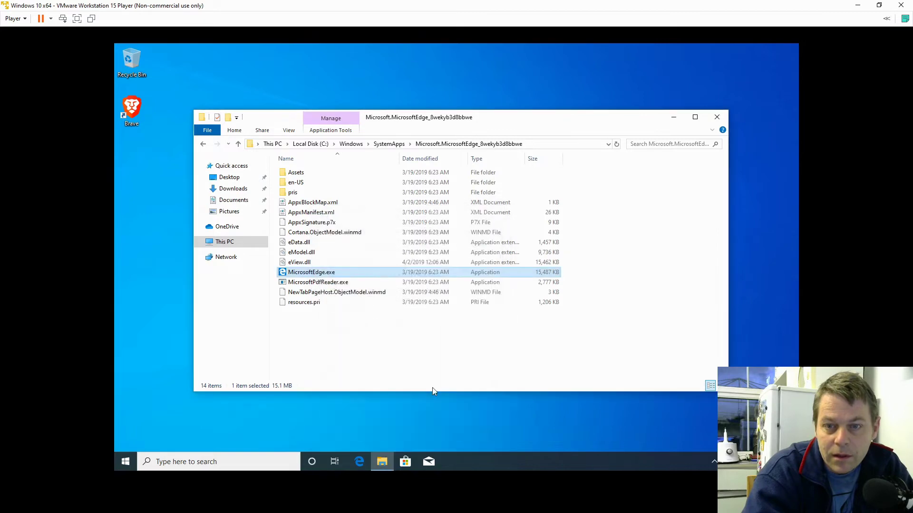
pyautogui.rightClick(300, 275)
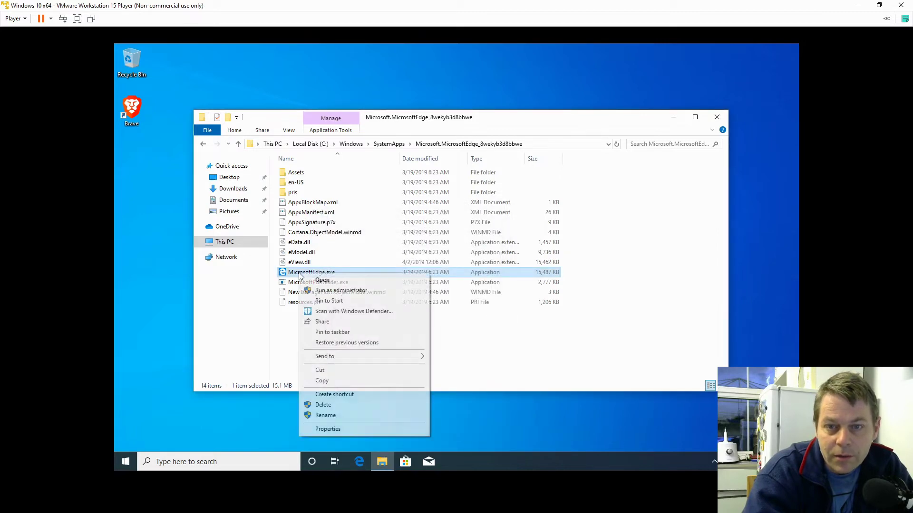
pyautogui.click(358, 430)
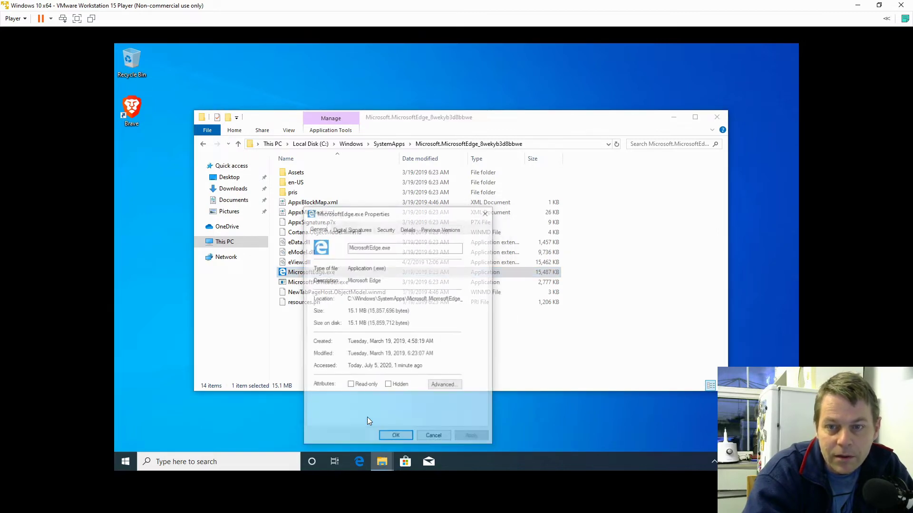
pyautogui.click(386, 230)
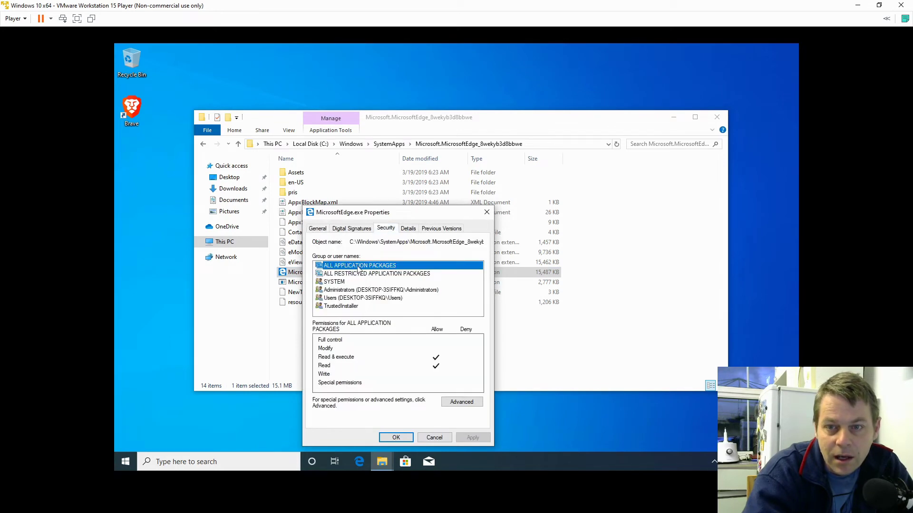
pyautogui.click(462, 402)
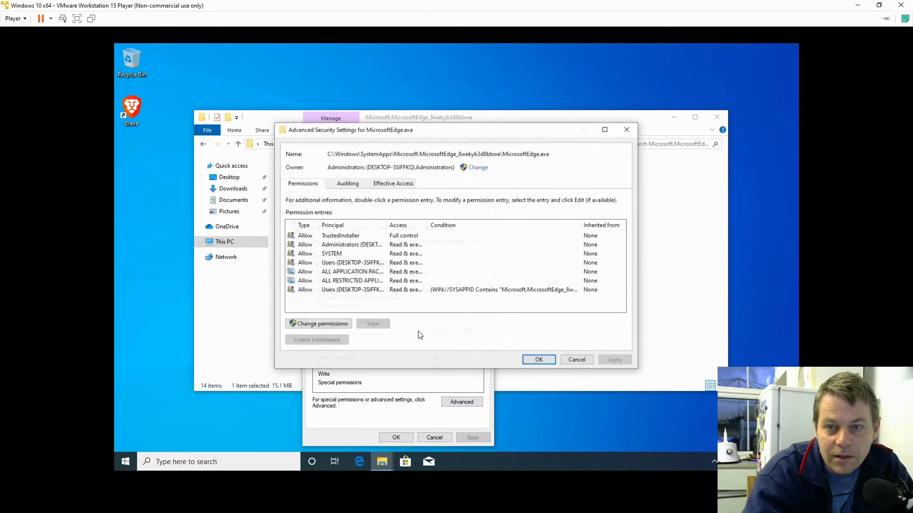
# - Edit the Administrators permission entry to Full control and accept the security warning
pyautogui.click(333, 246)
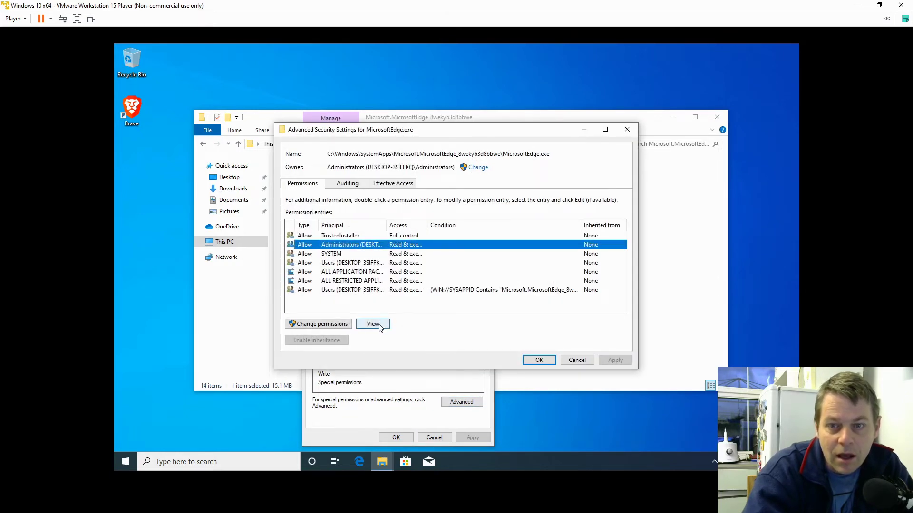
pyautogui.click(331, 327)
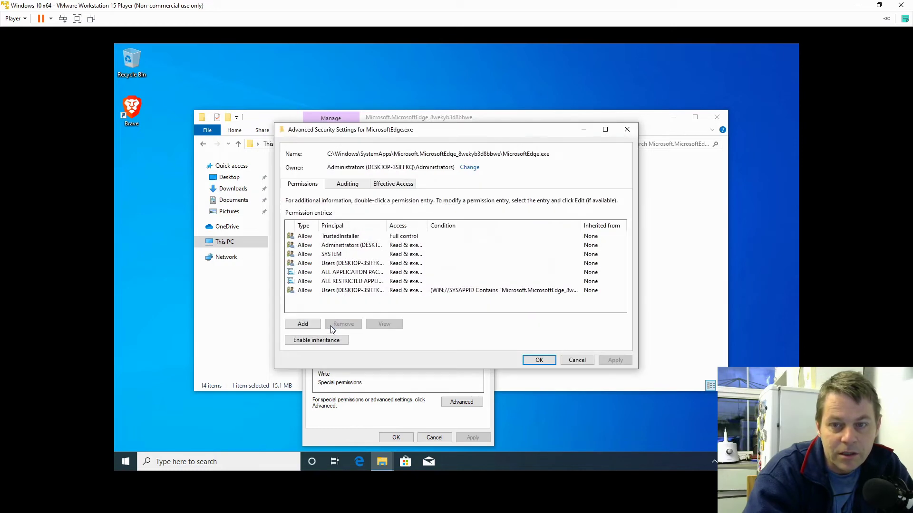
pyautogui.click(346, 246)
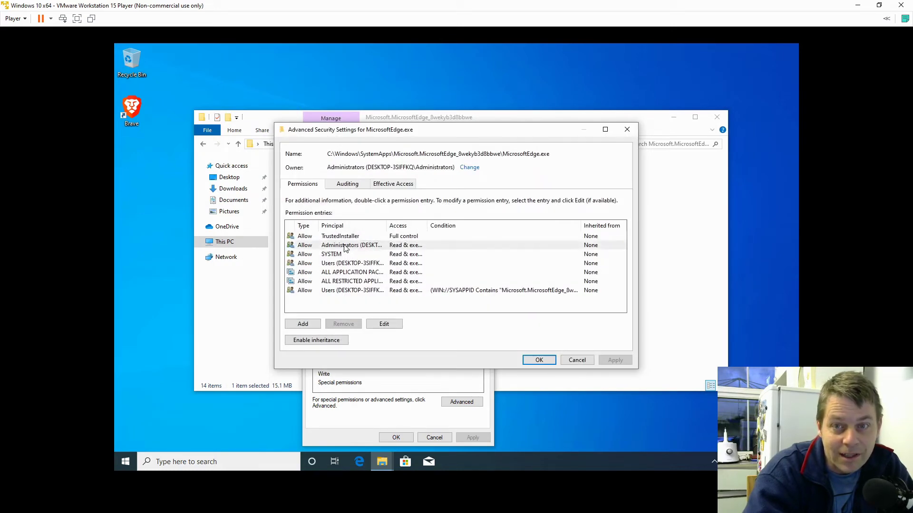
pyautogui.click(384, 325)
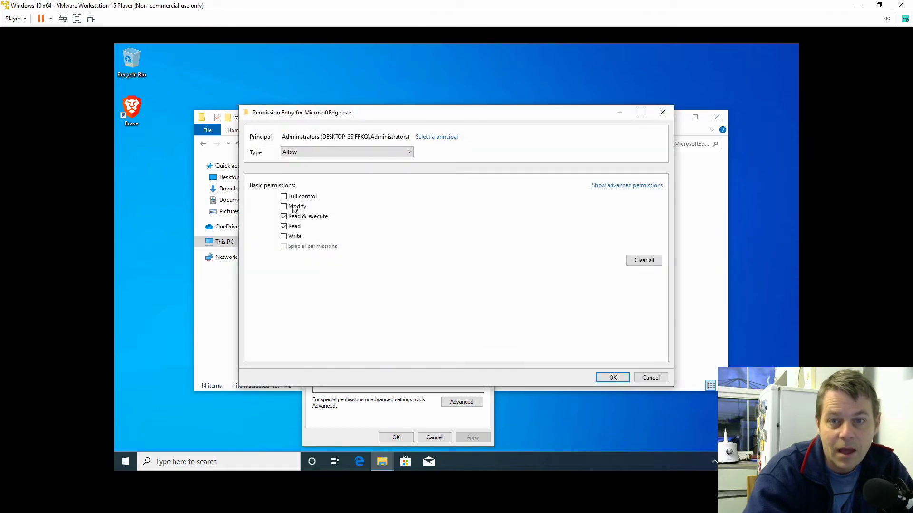
pyautogui.click(283, 196)
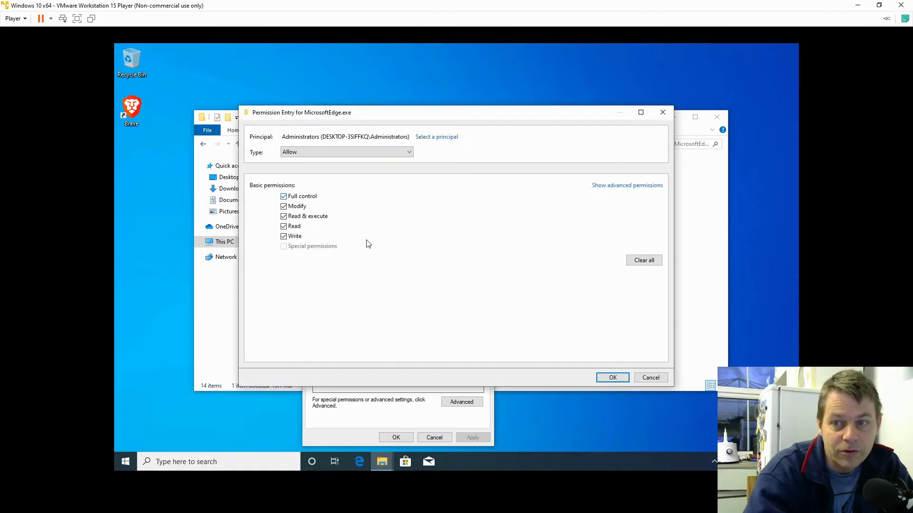
pyautogui.click(615, 379)
pyautogui.click(546, 363)
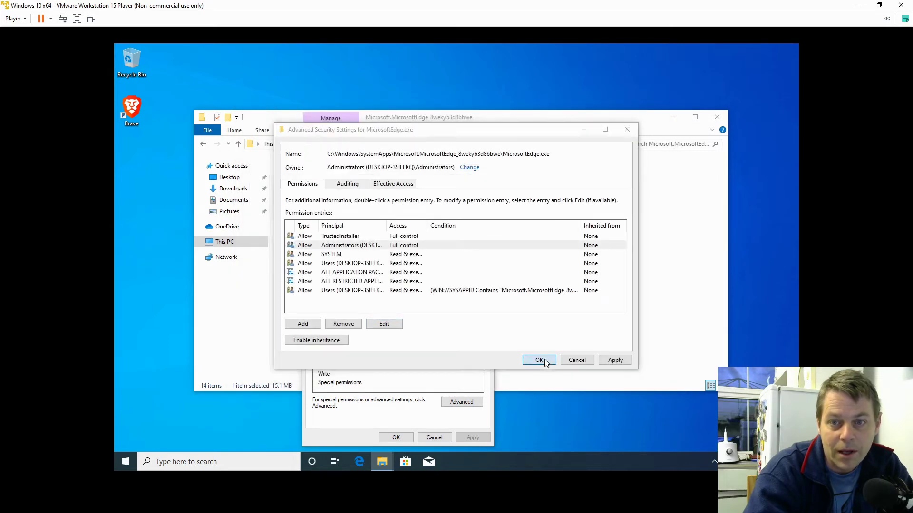
pyautogui.click(493, 290)
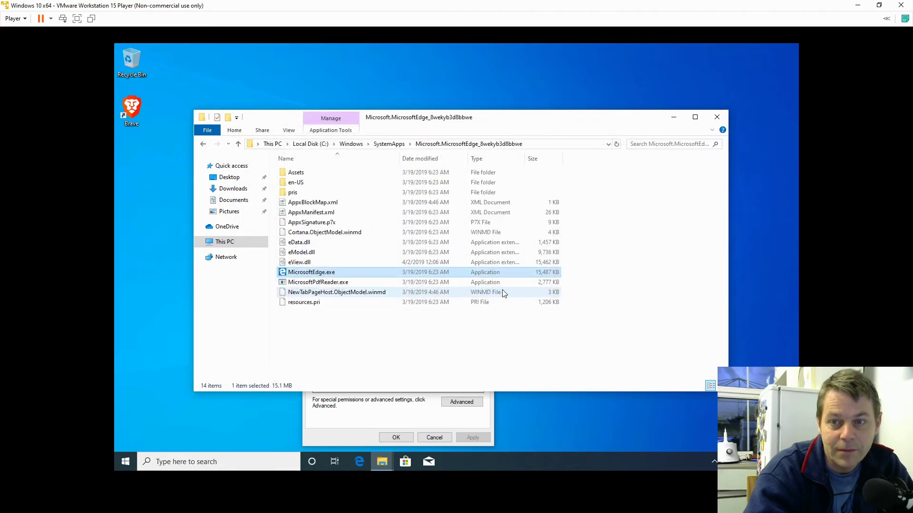
# - Rename MicrosoftEdge.exe to MicrosoftEdge.bak, accepting the extension warning and permission prompt
pyautogui.rightClick(319, 275)
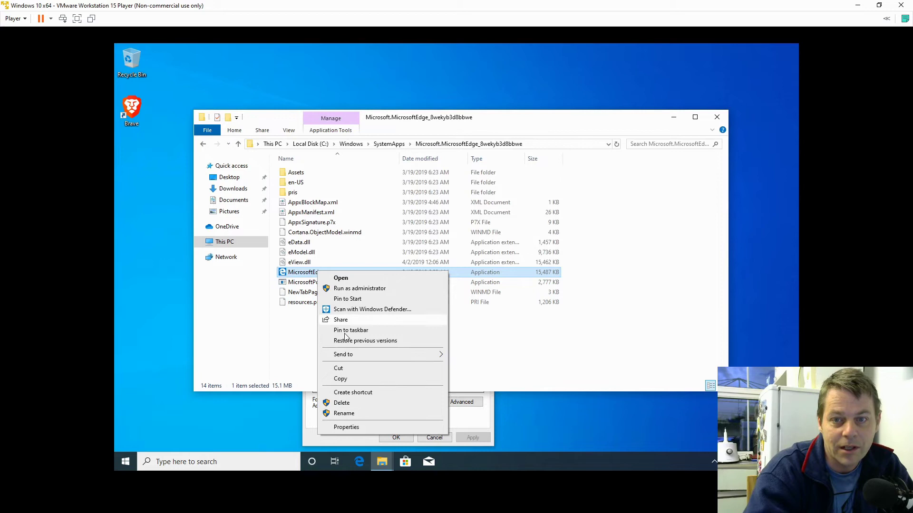
pyautogui.click(365, 417)
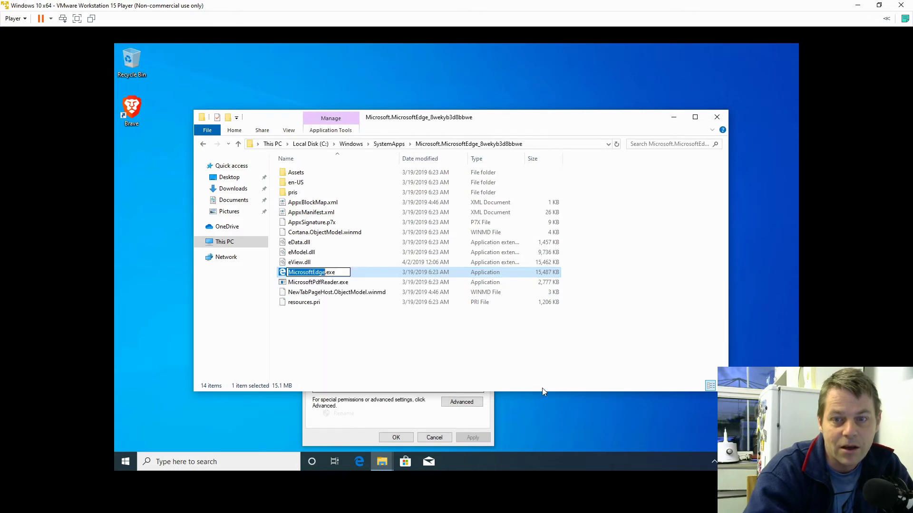
pyautogui.press('End')
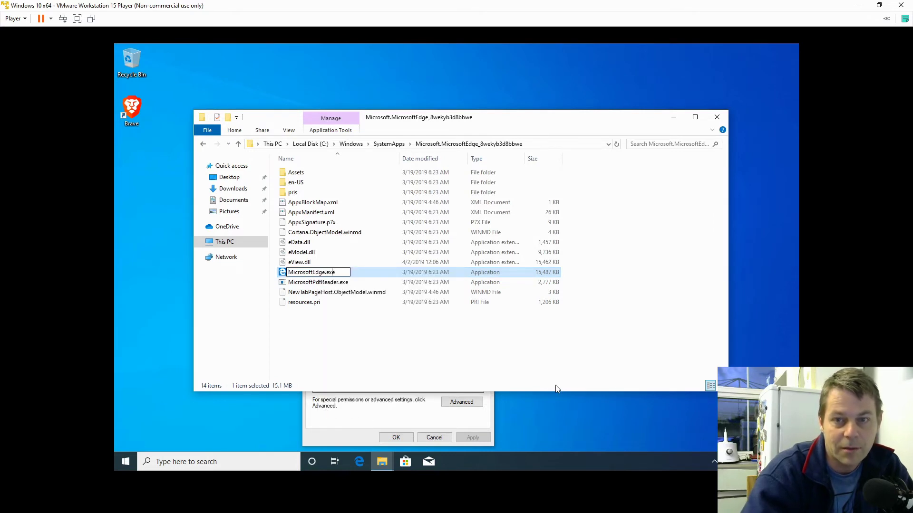
pyautogui.press('BackSpace')
pyautogui.press('BackSpace')
pyautogui.press('BackSpace')
pyautogui.write('ba')
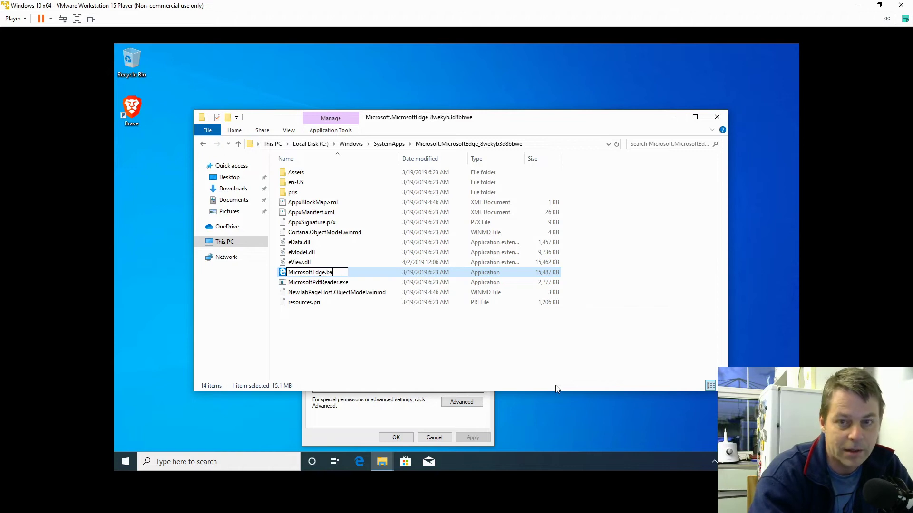
pyautogui.write('bak')
pyautogui.press('Return')
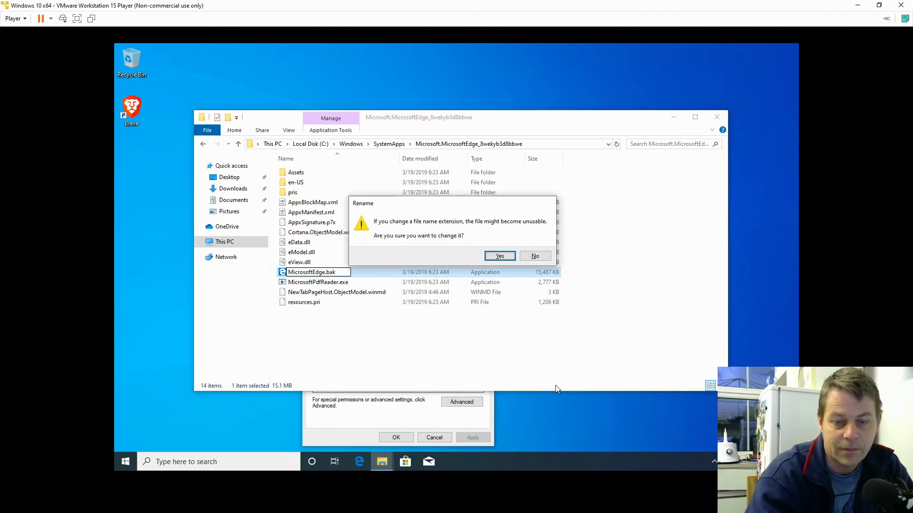
pyautogui.press('Return')
pyautogui.click(434, 318)
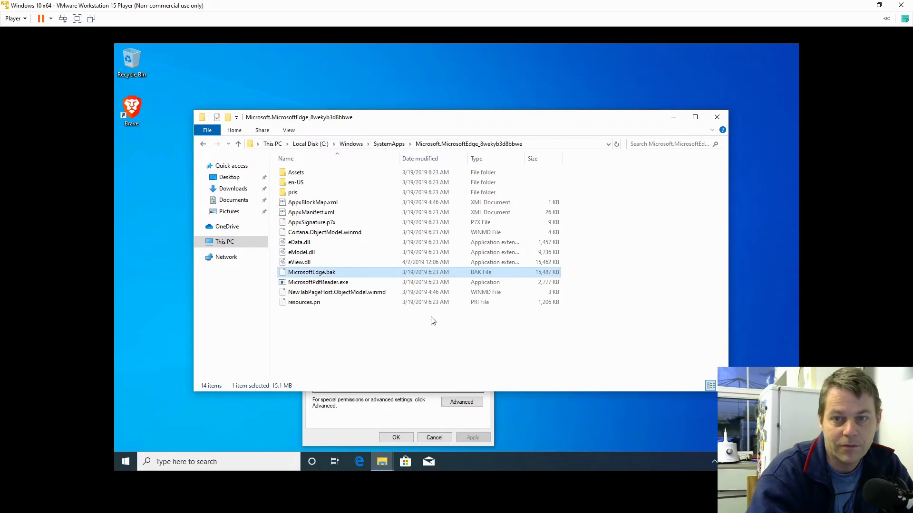
# - Close Explorer and the Properties dialog, then restart Windows from the Start menu
pyautogui.click(717, 117)
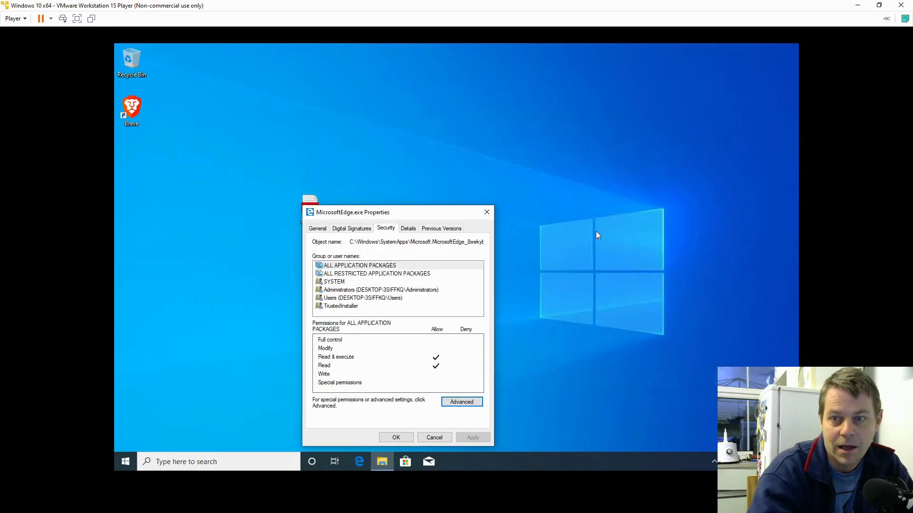
pyautogui.click(488, 212)
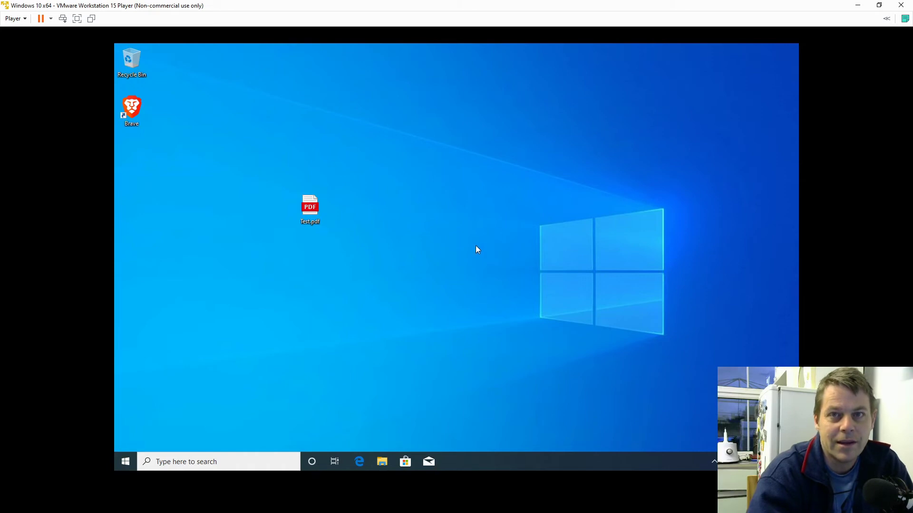
pyautogui.click(126, 462)
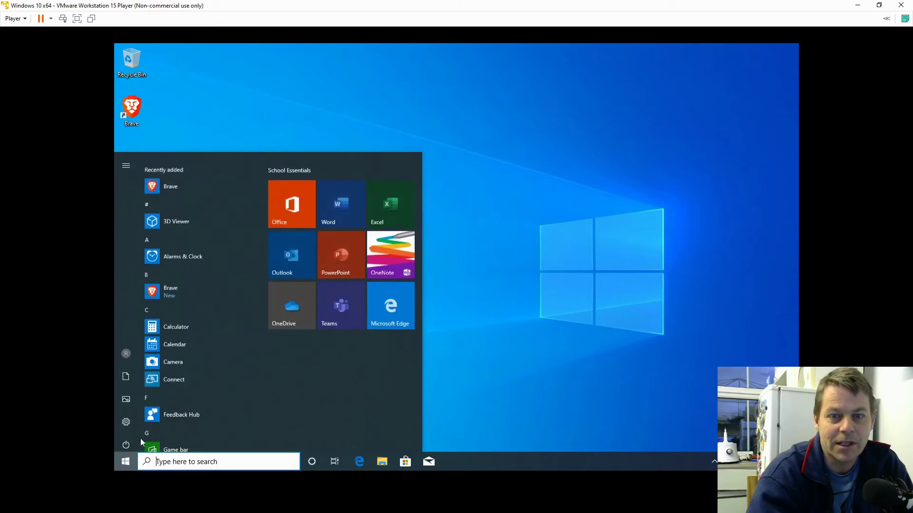
pyautogui.click(126, 440)
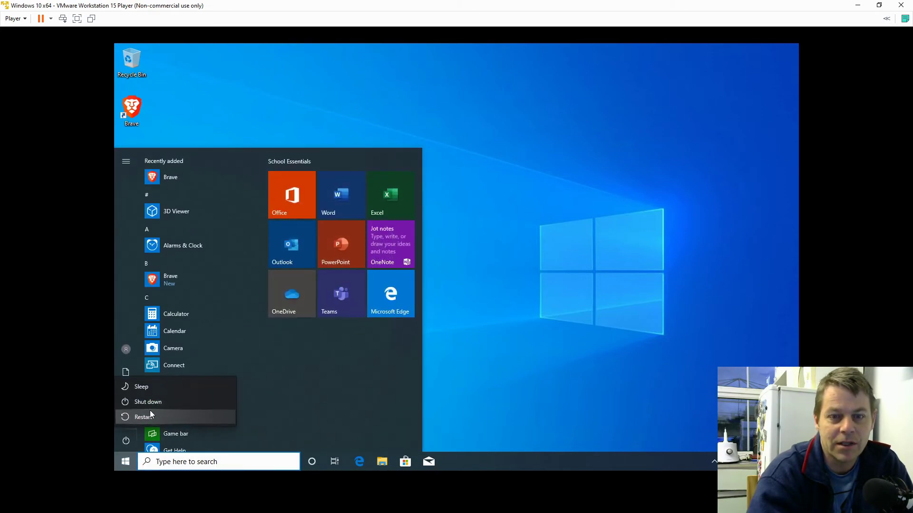
pyautogui.click(149, 415)
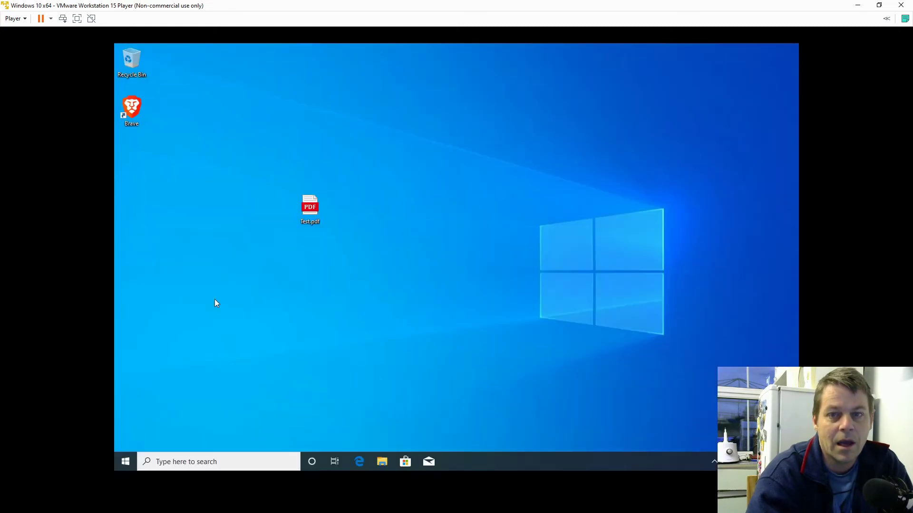
pyautogui.doubleClick(308, 217)
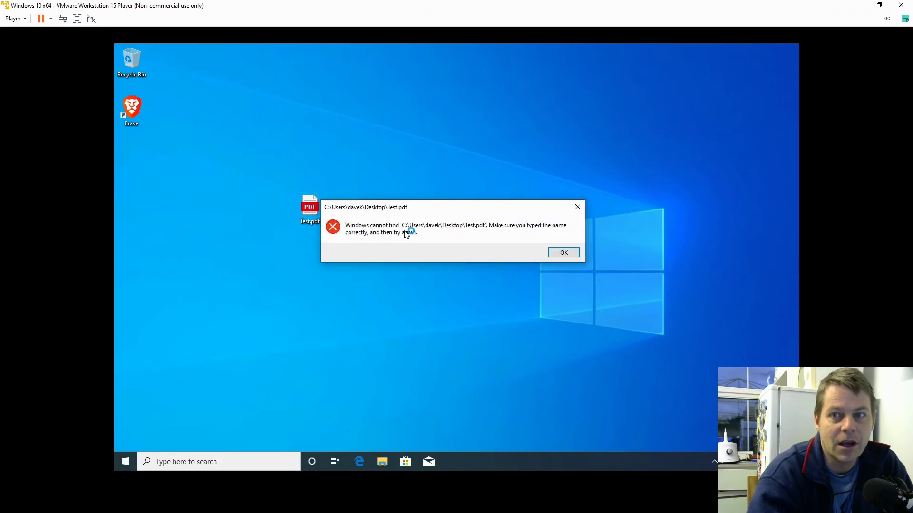
pyautogui.click(563, 253)
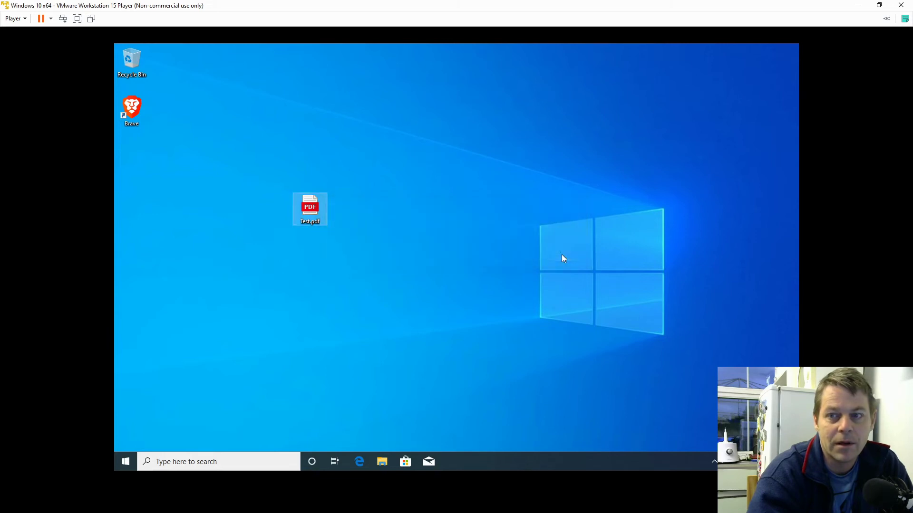
pyautogui.click(365, 464)
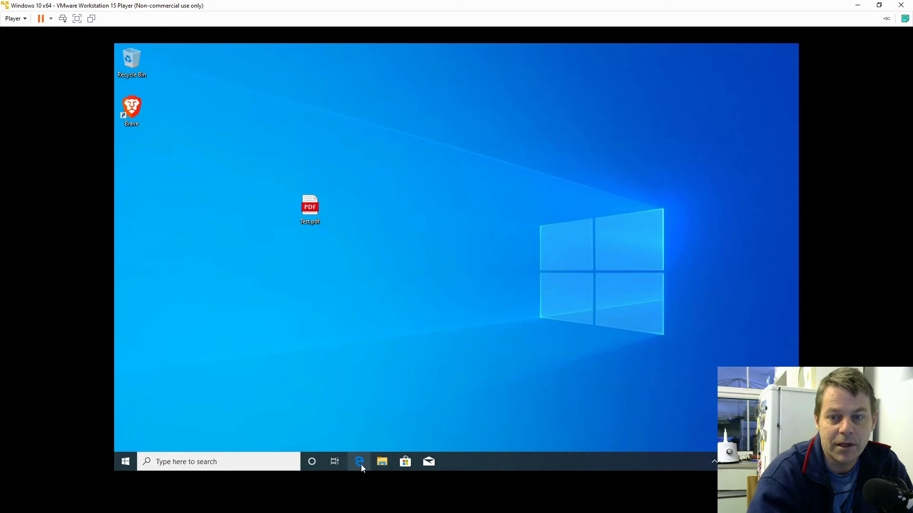
pyautogui.click(125, 463)
pyautogui.write('micro')
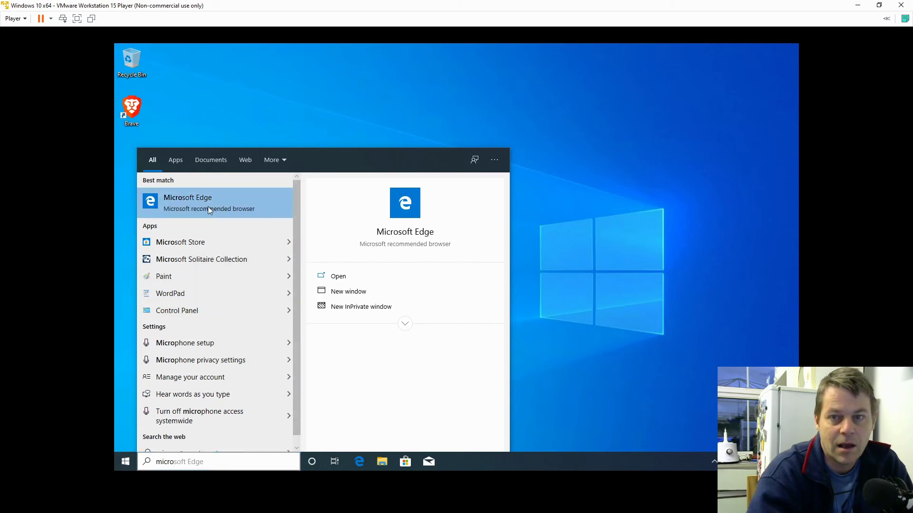
pyautogui.press('Escape')
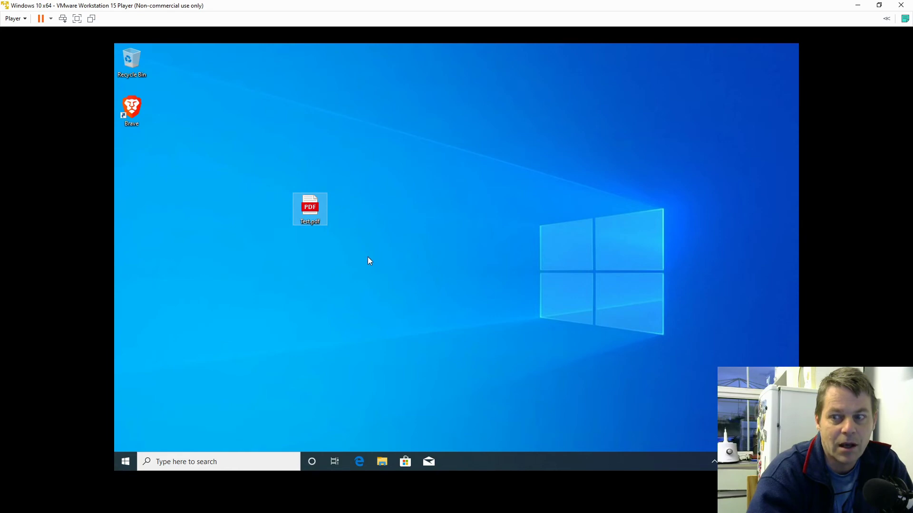
# - Unpin Edge from the taskbar and launch Brave from its desktop shortcut
pyautogui.click(369, 263)
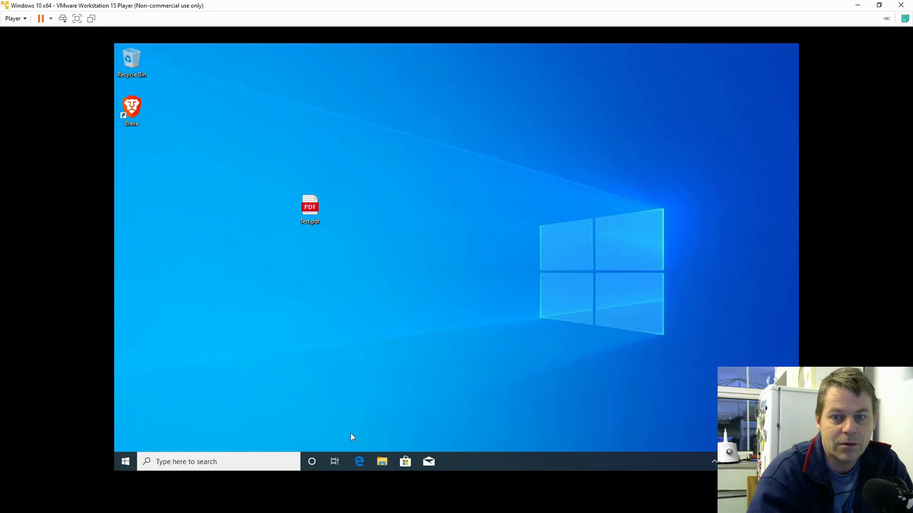
pyautogui.rightClick(356, 462)
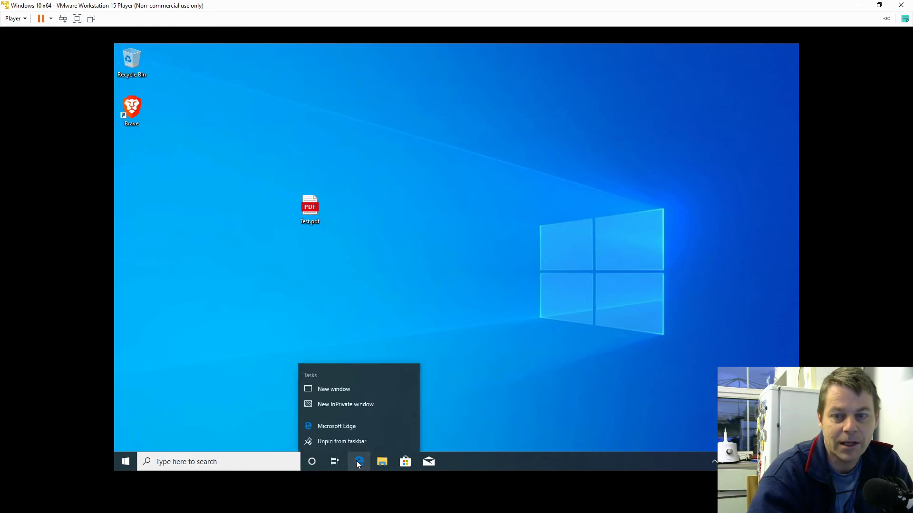
pyautogui.click(351, 442)
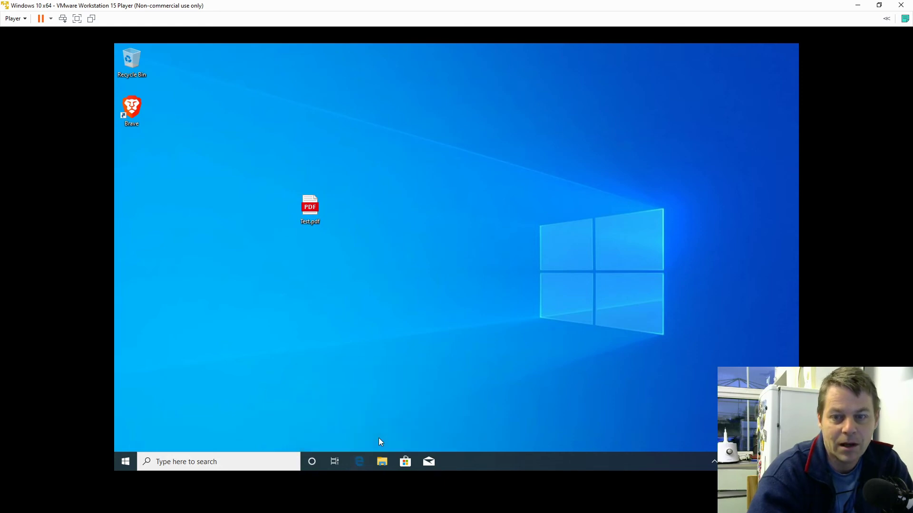
pyautogui.rightClick(135, 119)
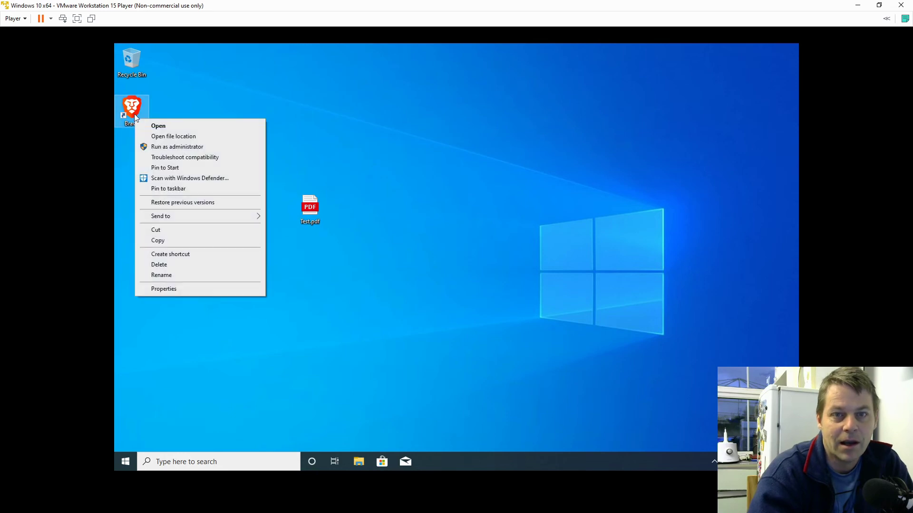
pyautogui.click(135, 116)
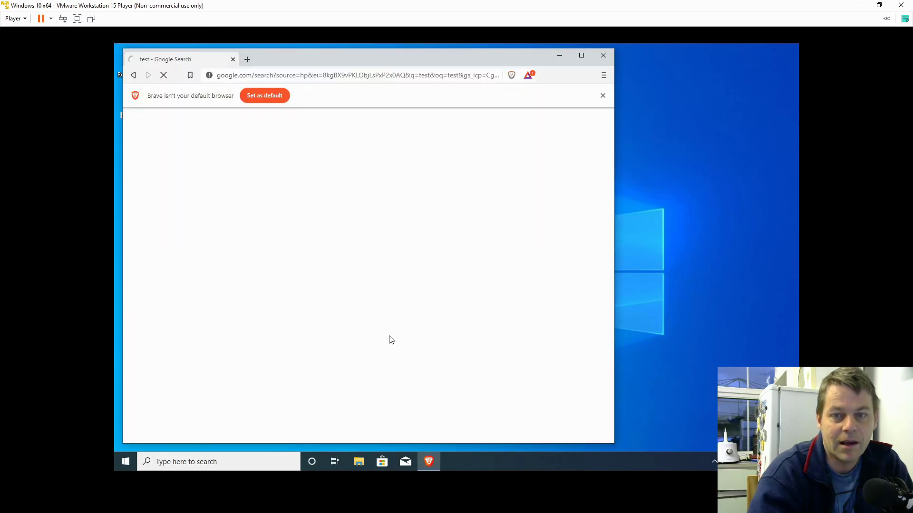
# - Pin Brave to the taskbar using its taskbar icon's right-click menu
pyautogui.rightClick(431, 462)
pyautogui.click(436, 428)
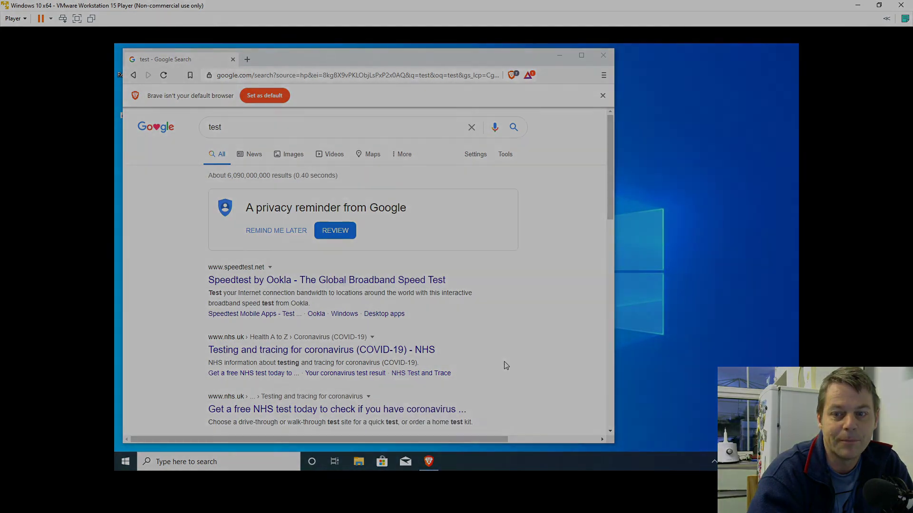